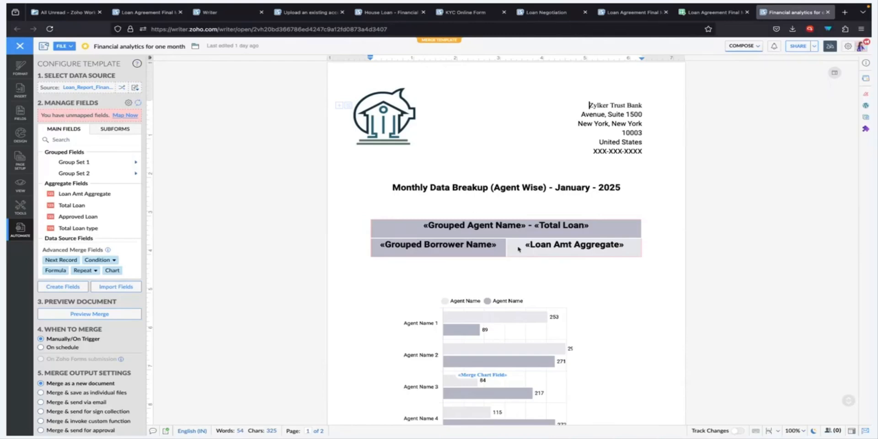
{"action": "left_click", "coordinate": [480, 224]}
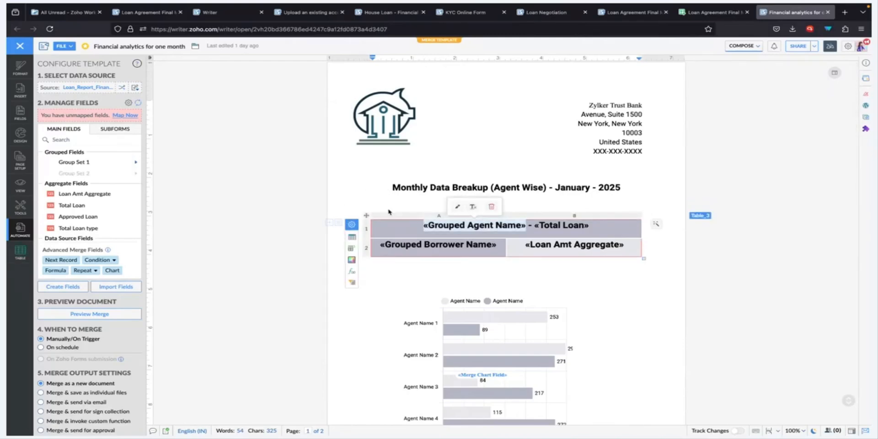
{"action": "left_click", "coordinate": [200, 179]}
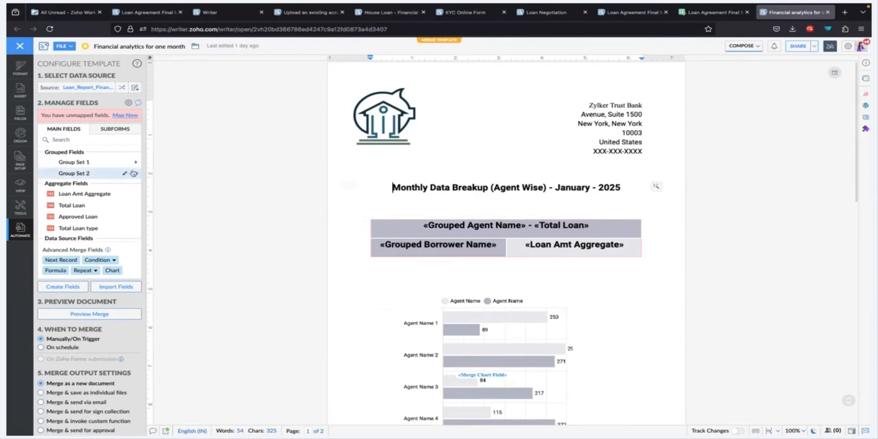
{"action": "mouse_move", "coordinate": [136, 163]}
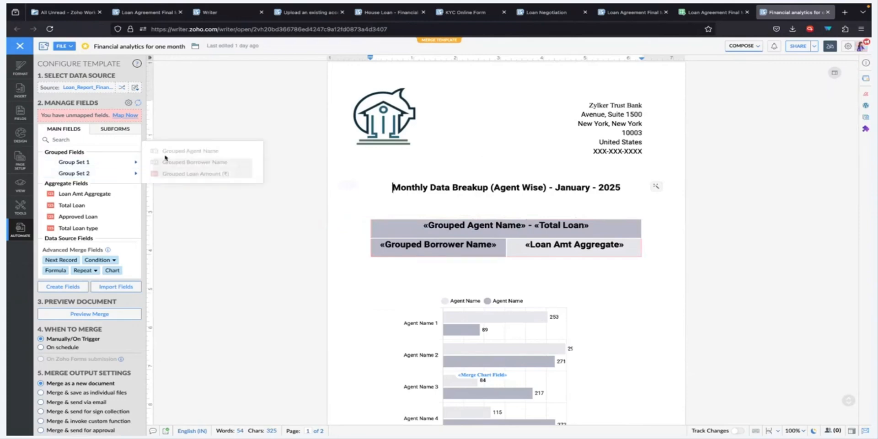
{"action": "left_click", "coordinate": [403, 240]}
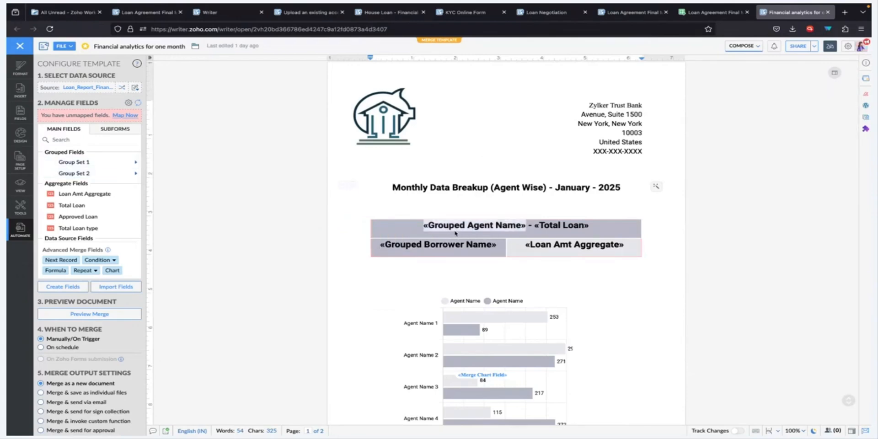
{"action": "left_click", "coordinate": [459, 209]}
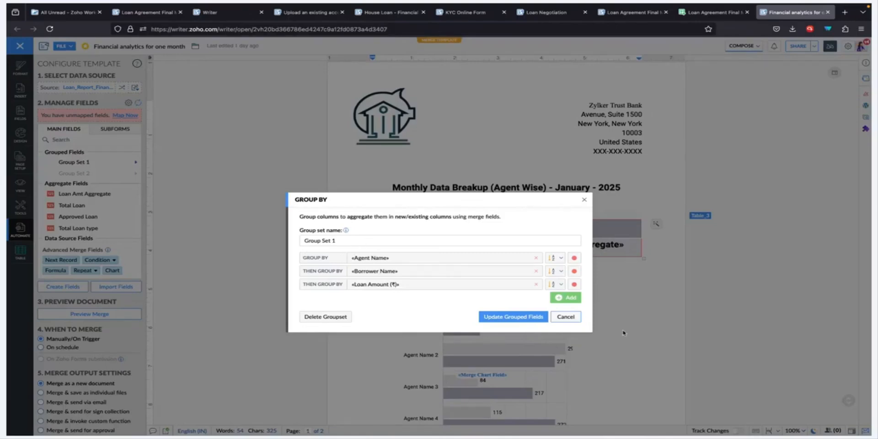
{"action": "left_click", "coordinate": [574, 320]}
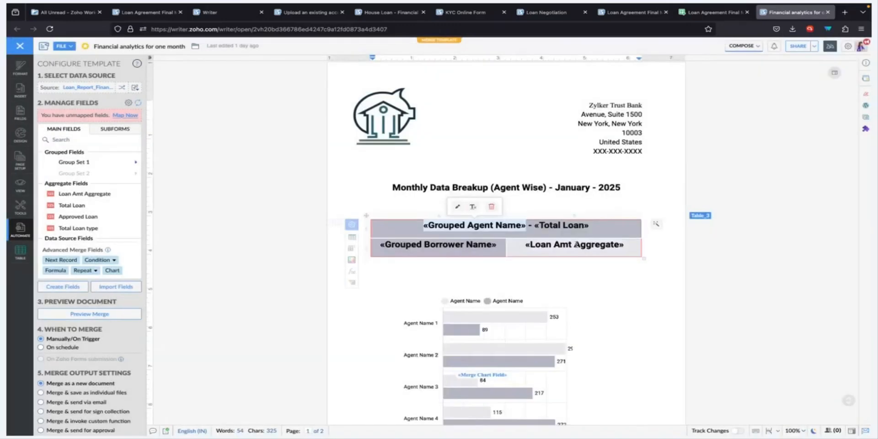
{"action": "left_click", "coordinate": [457, 249]}
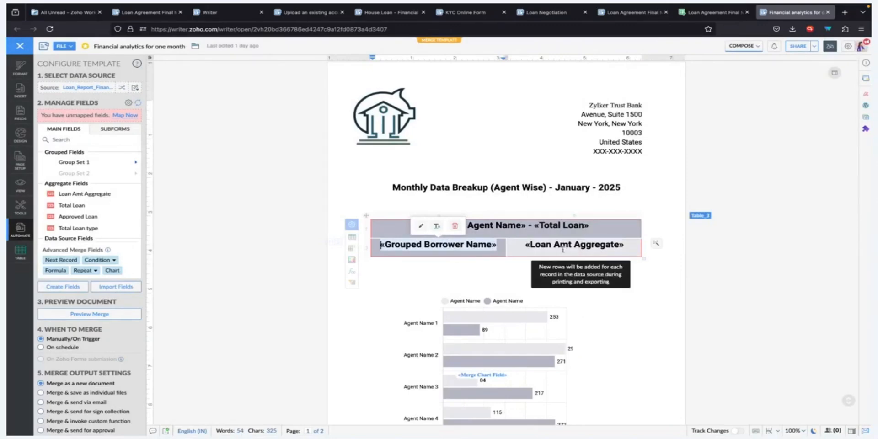
{"action": "left_click", "coordinate": [585, 248]}
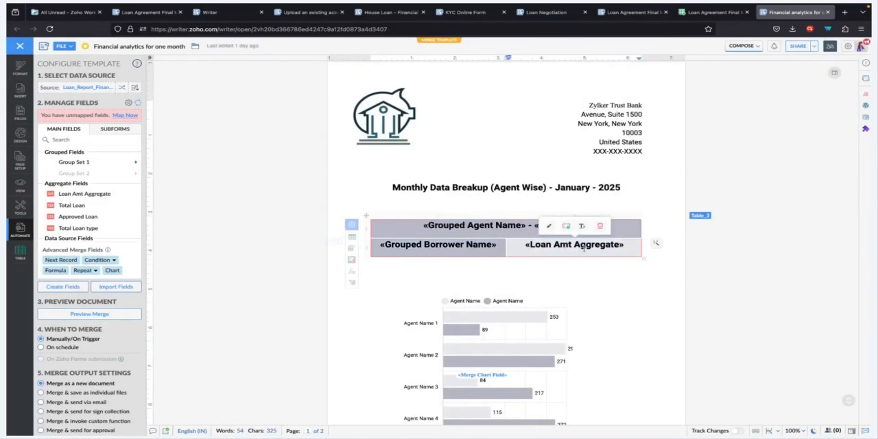
{"action": "left_click", "coordinate": [549, 225]}
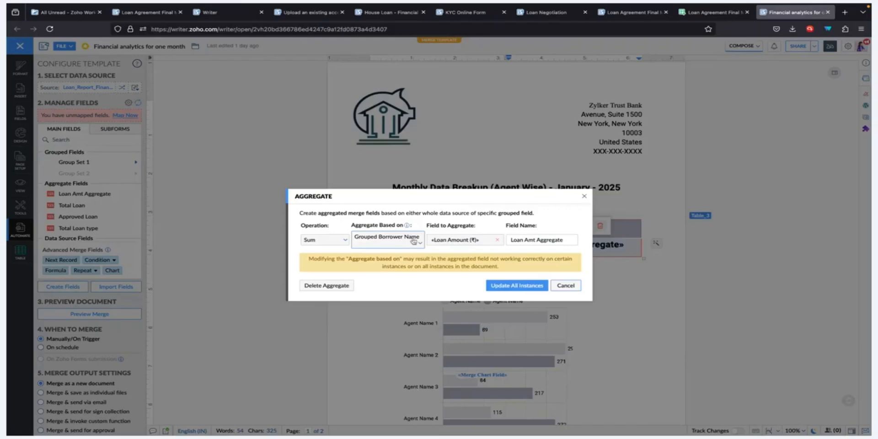
{"action": "left_click", "coordinate": [560, 286]}
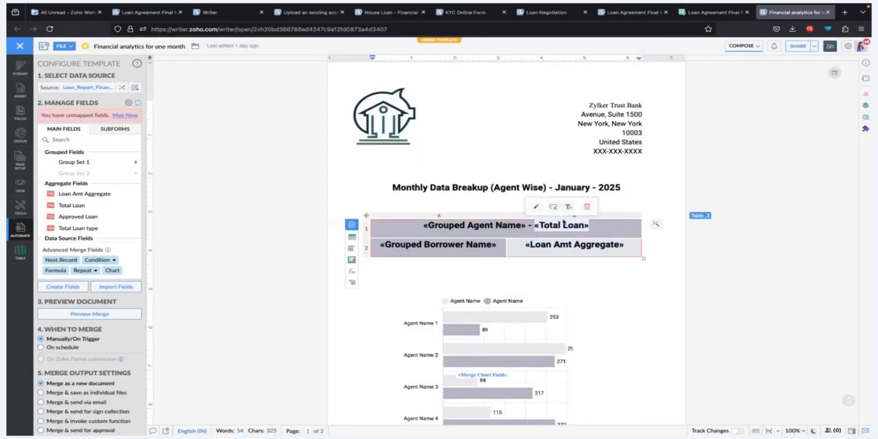
{"action": "left_click", "coordinate": [536, 206]}
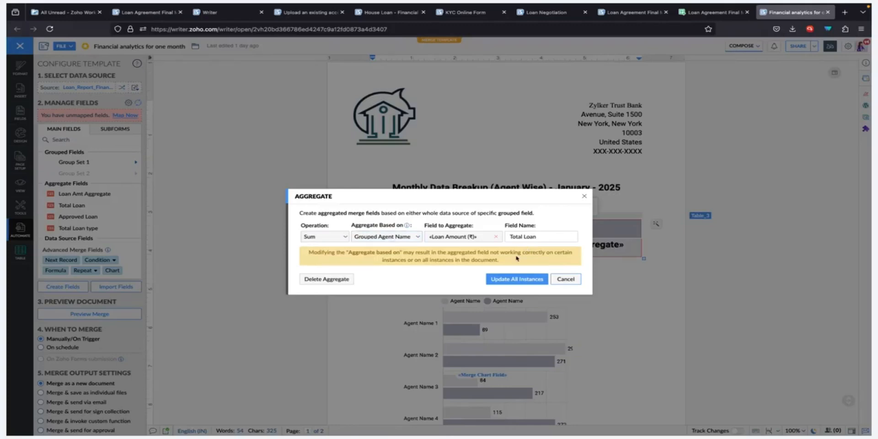
{"action": "left_click", "coordinate": [576, 280]}
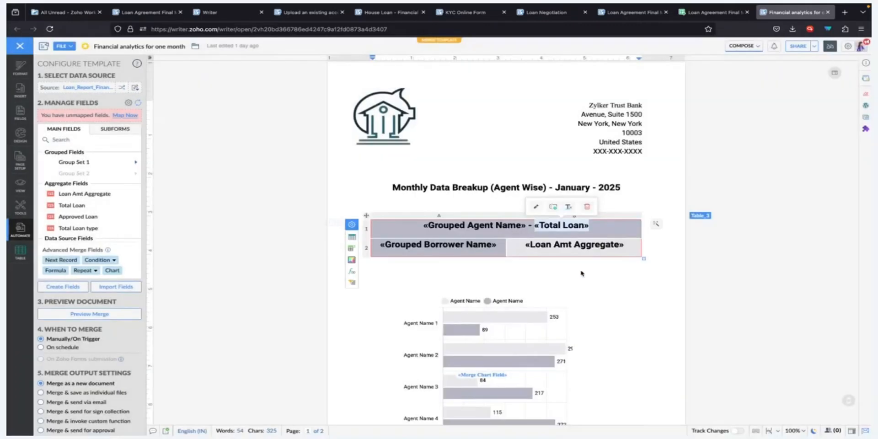
{"action": "left_click", "coordinate": [579, 277]}
Step: Check the agent-wise bar chart's configuration without changing it, then scroll to the Loan type page
{"action": "scroll", "coordinate": [580, 275], "scroll_direction": "down", "scroll_amount": 2}
{"action": "scroll", "coordinate": [581, 274], "scroll_direction": "down", "scroll_amount": 1}
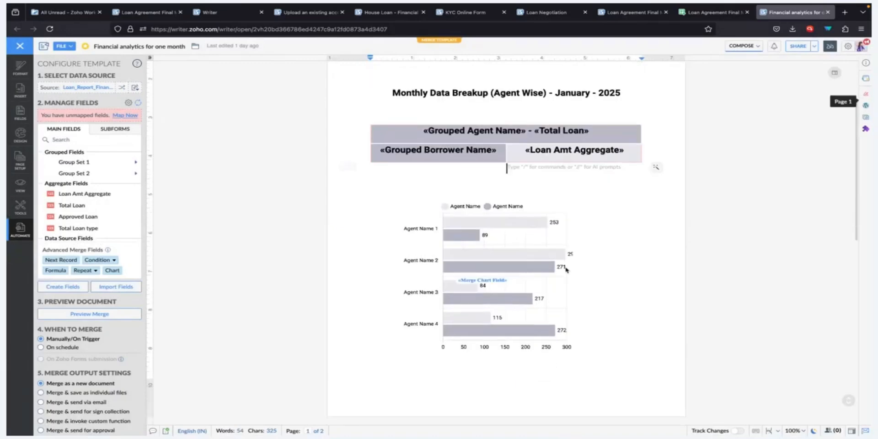
{"action": "left_click", "coordinate": [520, 256]}
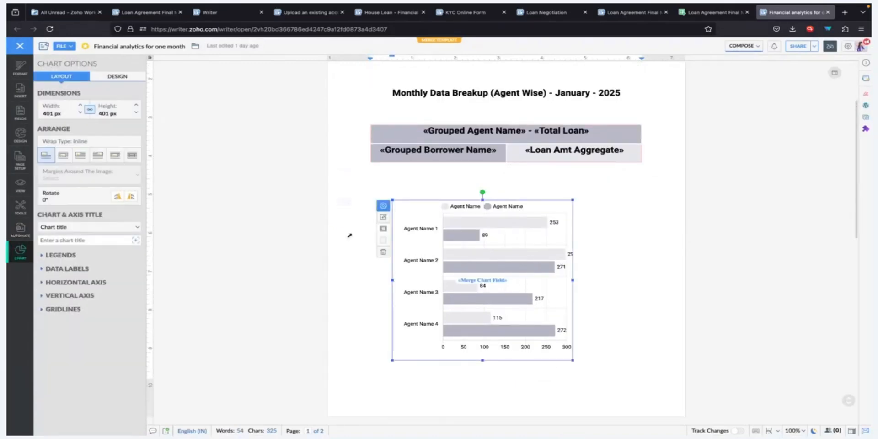
{"action": "left_click", "coordinate": [383, 217]}
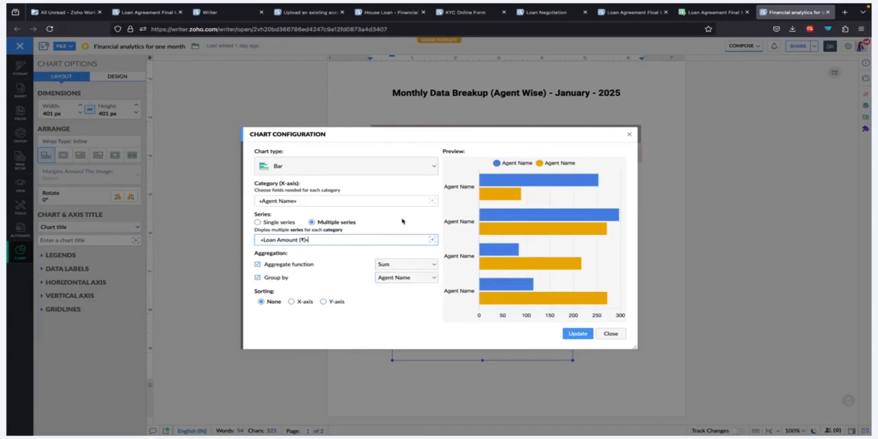
{"action": "left_click", "coordinate": [623, 334]}
{"action": "scroll", "coordinate": [598, 334], "scroll_direction": "down", "scroll_amount": 6}
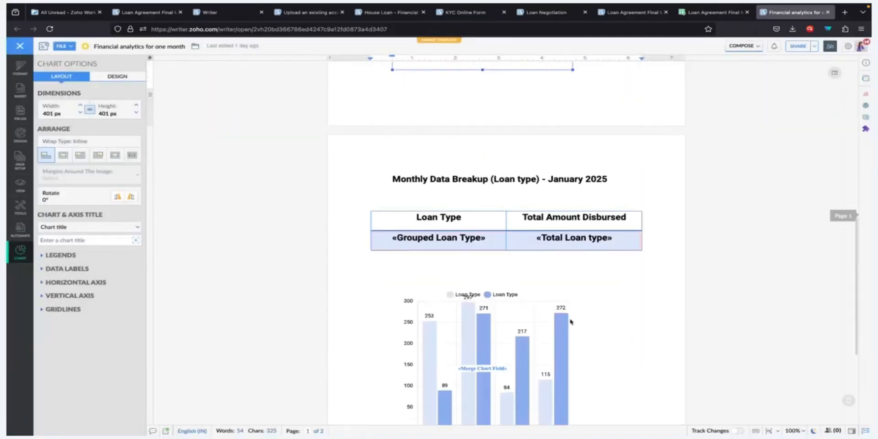
{"action": "scroll", "coordinate": [571, 321], "scroll_direction": "up", "scroll_amount": 5}
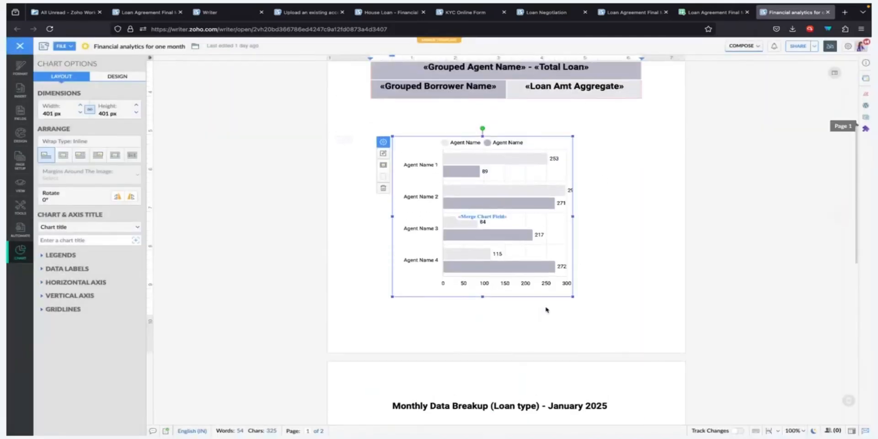
{"action": "scroll", "coordinate": [546, 310], "scroll_direction": "down", "scroll_amount": 5}
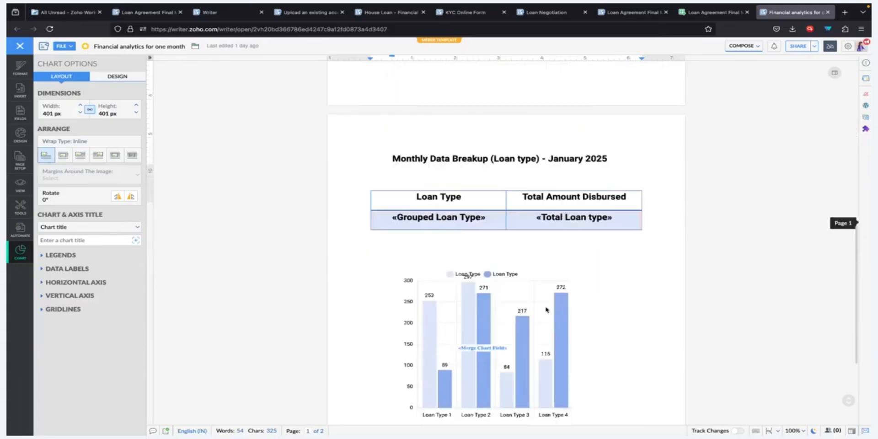
{"action": "scroll", "coordinate": [546, 310], "scroll_direction": "down", "scroll_amount": 1}
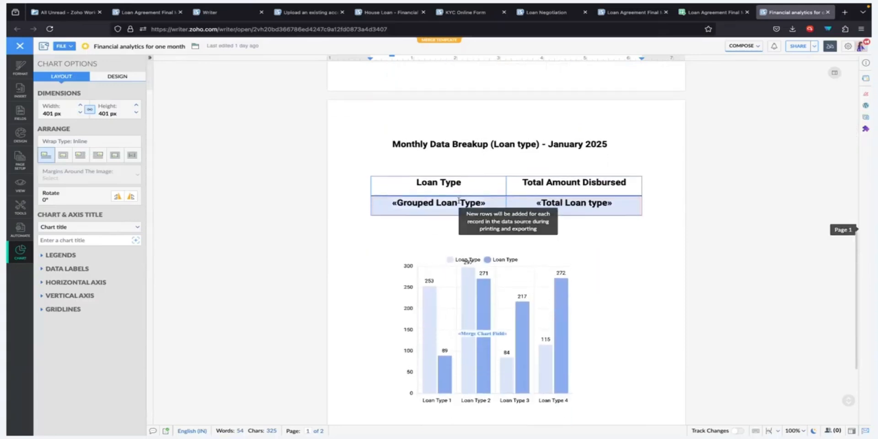
{"action": "left_click", "coordinate": [456, 201]}
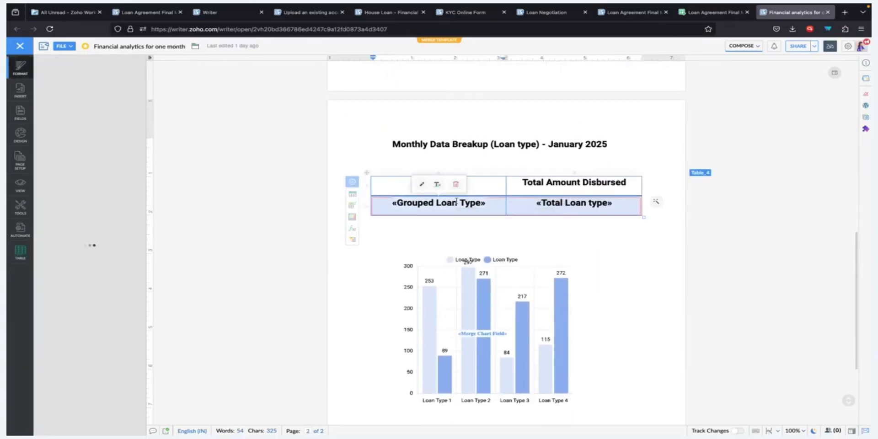
{"action": "left_click", "coordinate": [422, 184]}
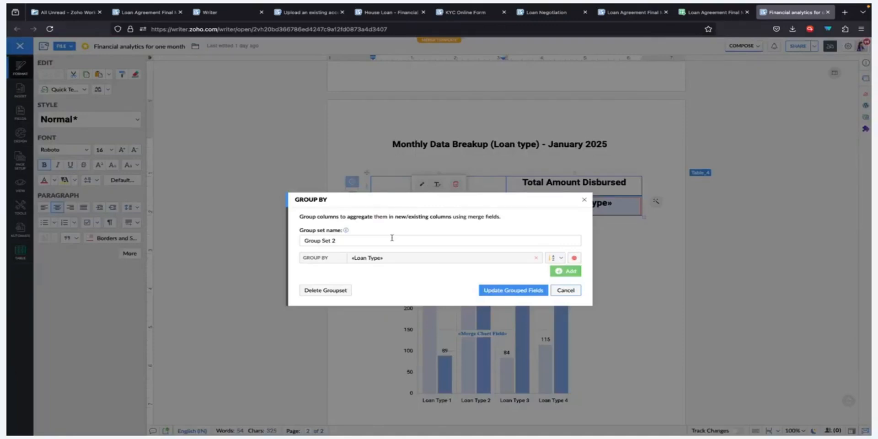
{"action": "left_click", "coordinate": [579, 293]}
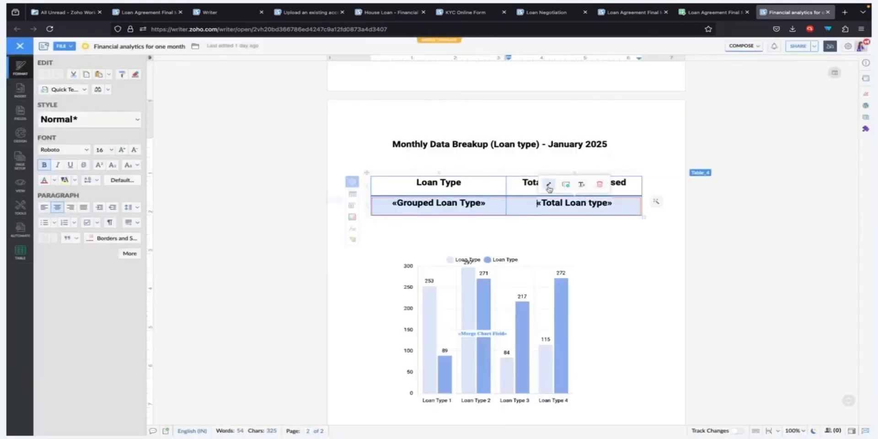
Step: Review the Total Loan type aggregate and the chart's Sum of Loan Amount by Loan Type, unchanged
{"action": "left_click", "coordinate": [549, 185]}
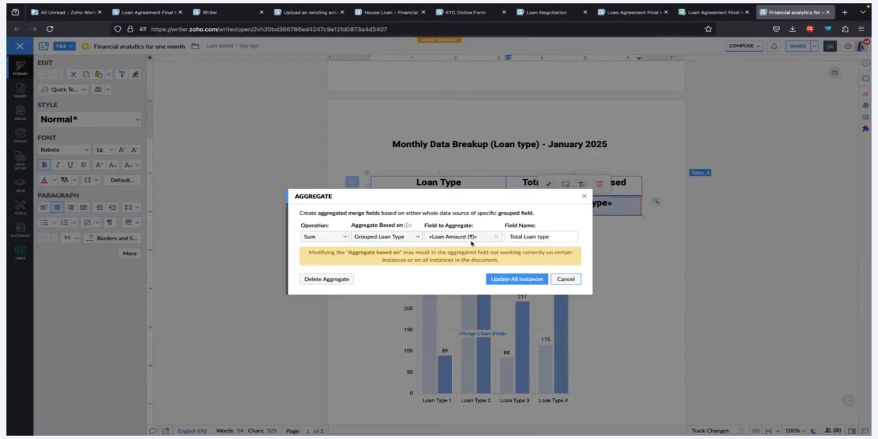
{"action": "left_click", "coordinate": [561, 278]}
{"action": "scroll", "coordinate": [541, 274], "scroll_direction": "down", "scroll_amount": 2}
{"action": "left_click", "coordinate": [477, 269]}
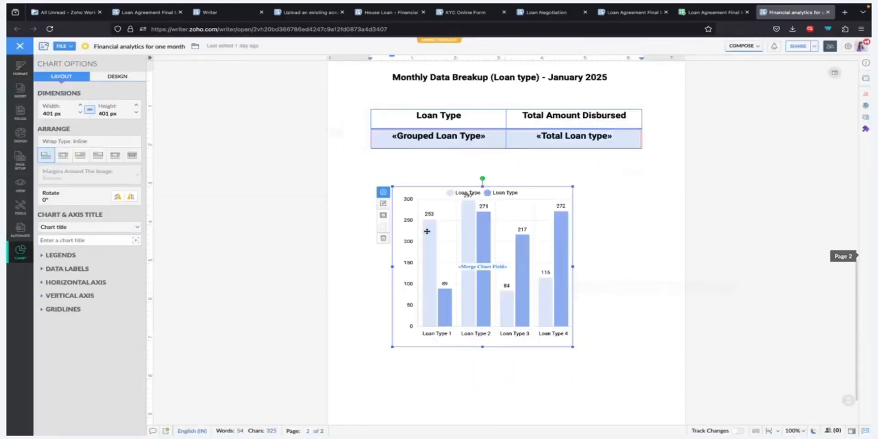
{"action": "left_click", "coordinate": [384, 205]}
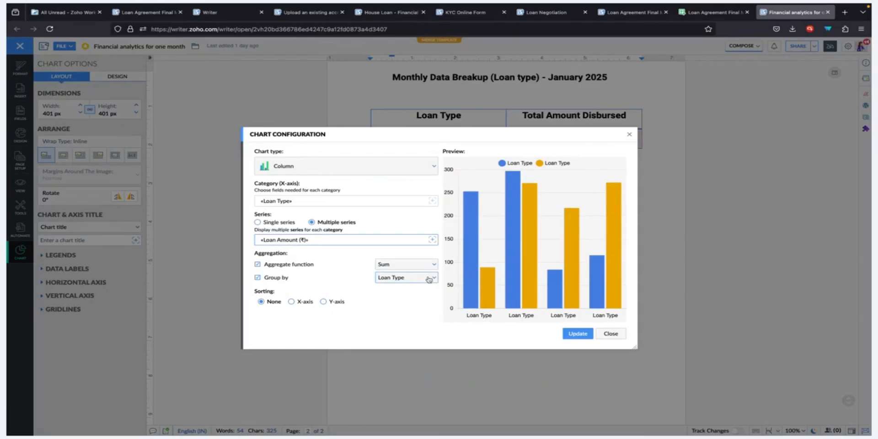
{"action": "left_click", "coordinate": [612, 335]}
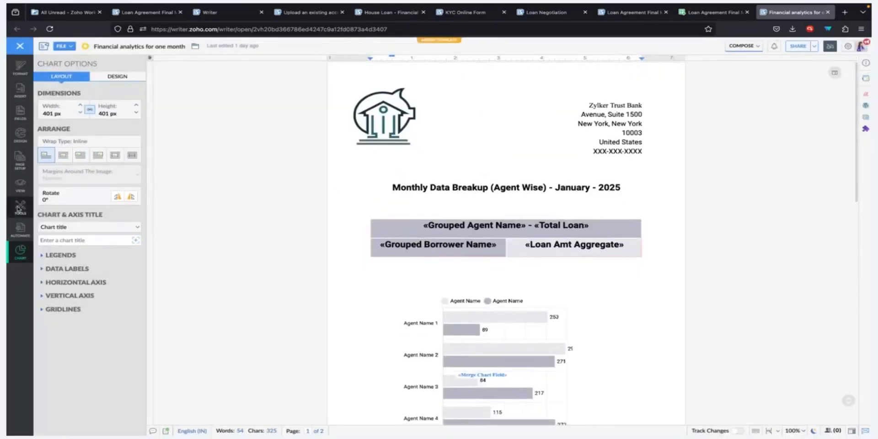
Step: Preview the merge from the mail merge panel, return to the editor, and open Loan_Report_Finance_Webinar
{"action": "left_click", "coordinate": [17, 230]}
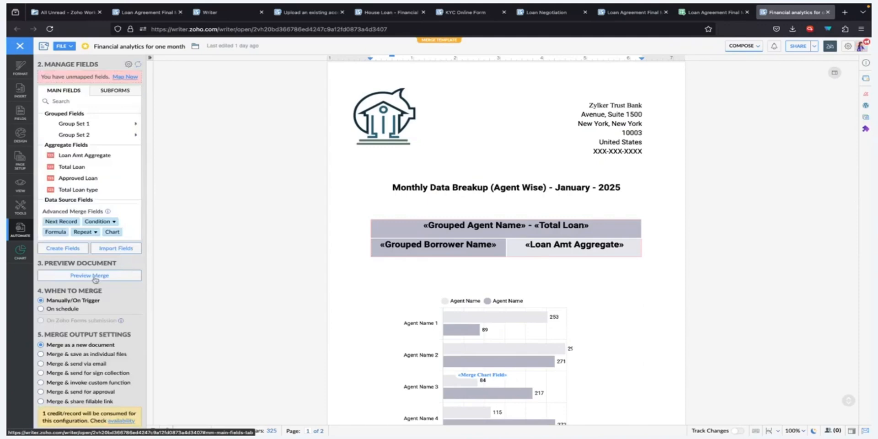
{"action": "left_click", "coordinate": [90, 278]}
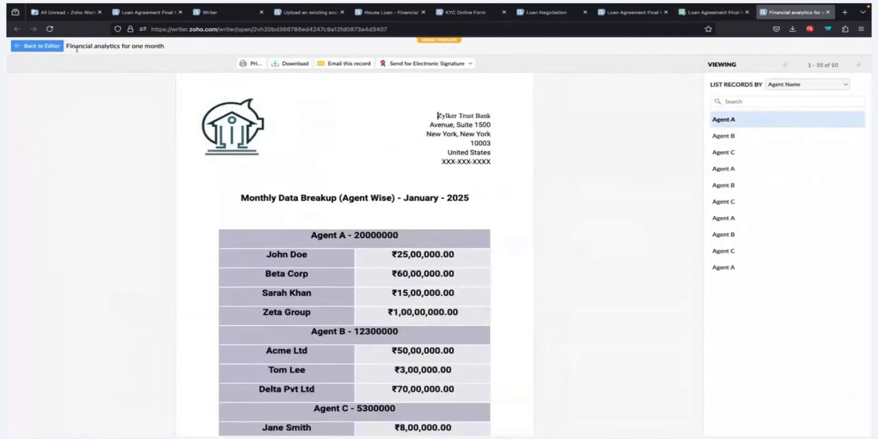
{"action": "left_click", "coordinate": [28, 46]}
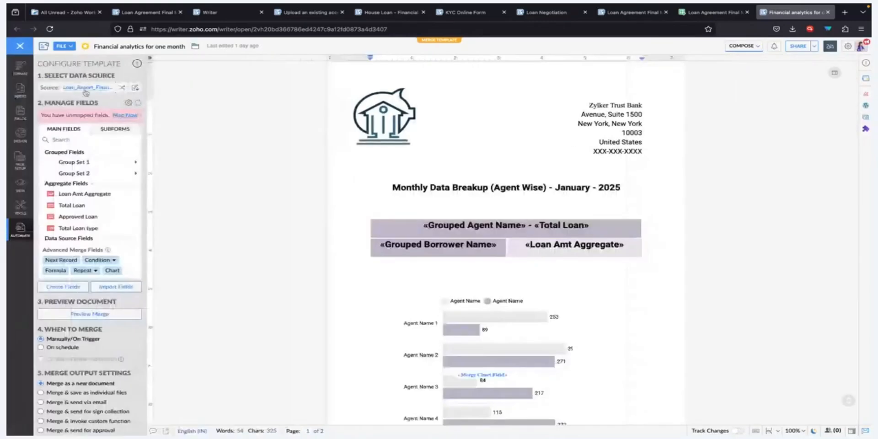
{"action": "left_click", "coordinate": [92, 91]}
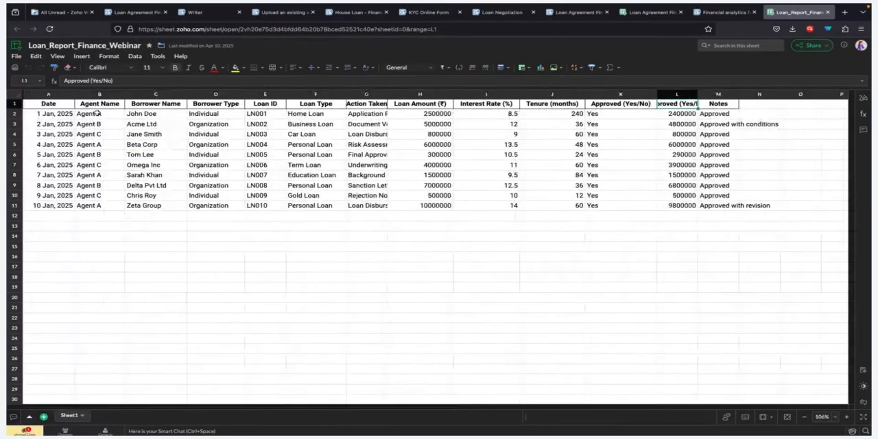
Step: Review the first record's agent name, borrower details, borrower type and loan types in the sheet
{"action": "left_click", "coordinate": [98, 111]}
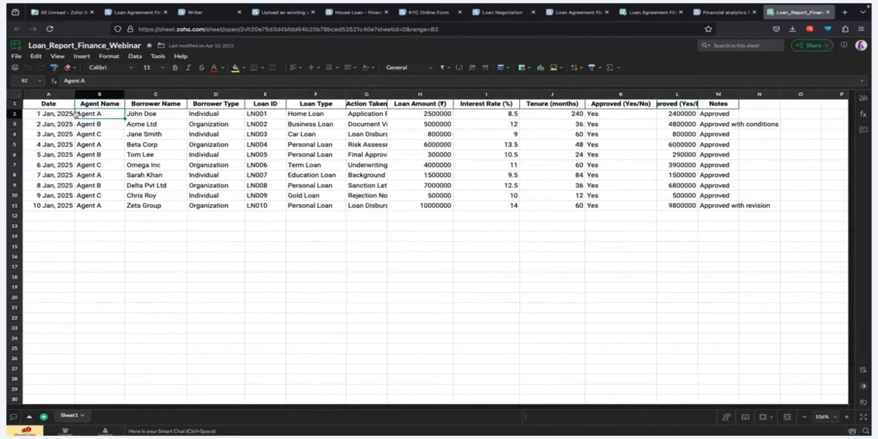
{"action": "key", "text": "Right"}
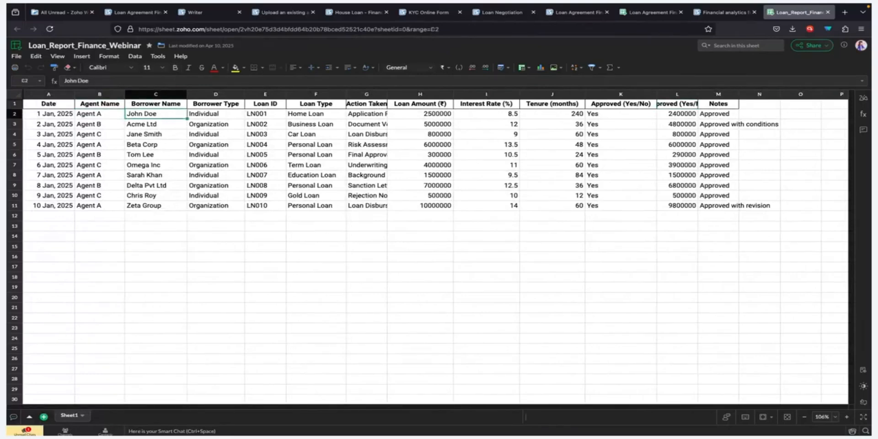
{"action": "key", "text": "Right"}
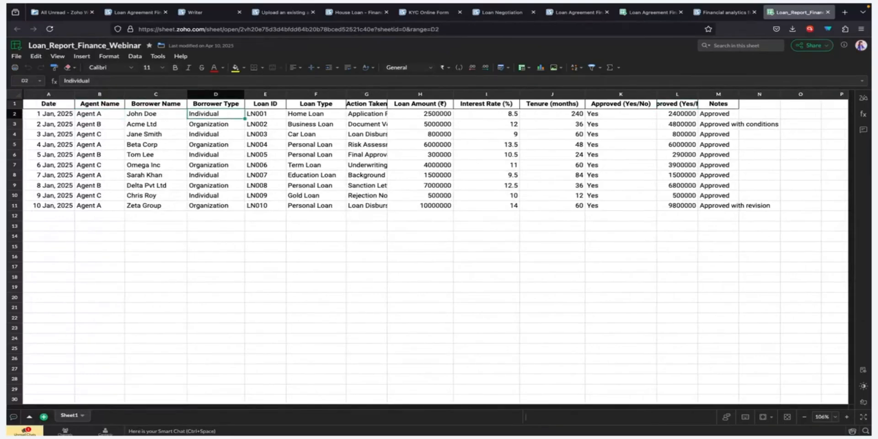
{"action": "key", "text": "Right"}
{"action": "key", "text": "Right"}
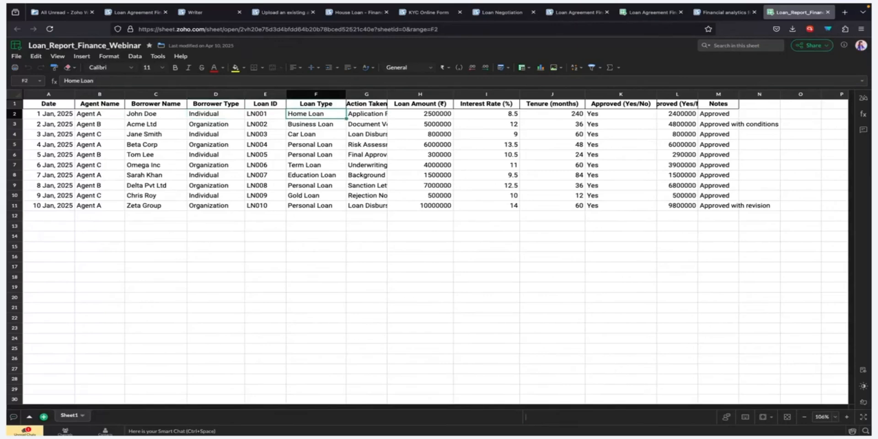
{"action": "key", "text": "Down"}
{"action": "key", "text": "Down"}
{"action": "key", "text": "Down"}
{"action": "key", "text": "Down"}
{"action": "key", "text": "Down"}
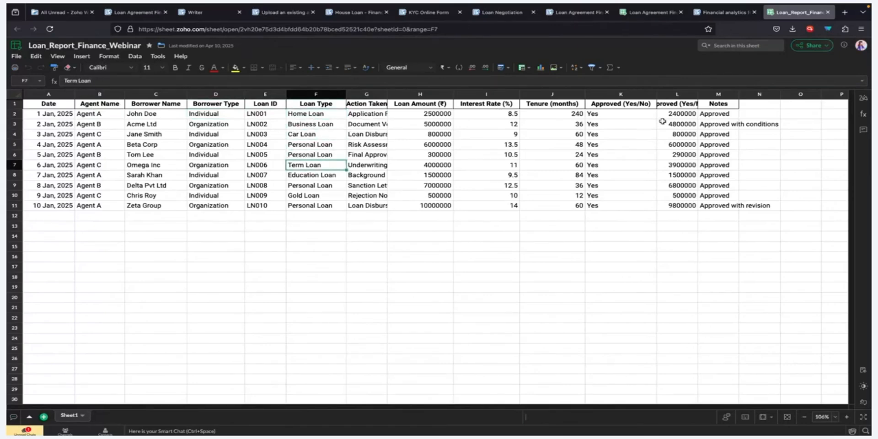
Step: Select the approved loan amounts in L2:L11, note the K7 approval status, and return to Writer
{"action": "left_click_drag", "start_coordinate": [672, 113], "coordinate": [674, 206]}
{"action": "scroll", "coordinate": [674, 205], "scroll_direction": "down", "scroll_amount": 1}
{"action": "scroll", "coordinate": [643, 169], "scroll_direction": "up", "scroll_amount": 1}
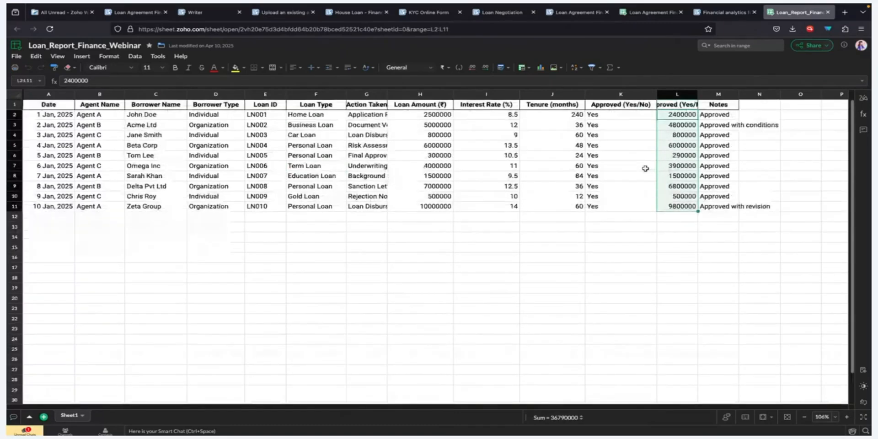
{"action": "left_click", "coordinate": [644, 166]}
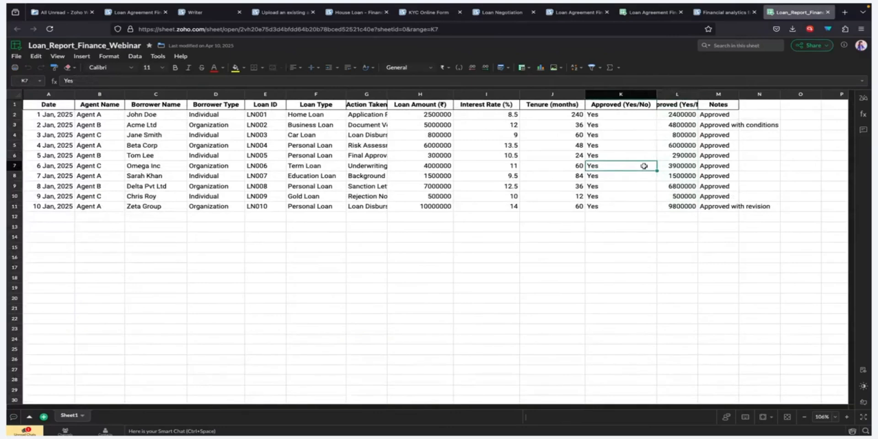
{"action": "left_click", "coordinate": [720, 12]}
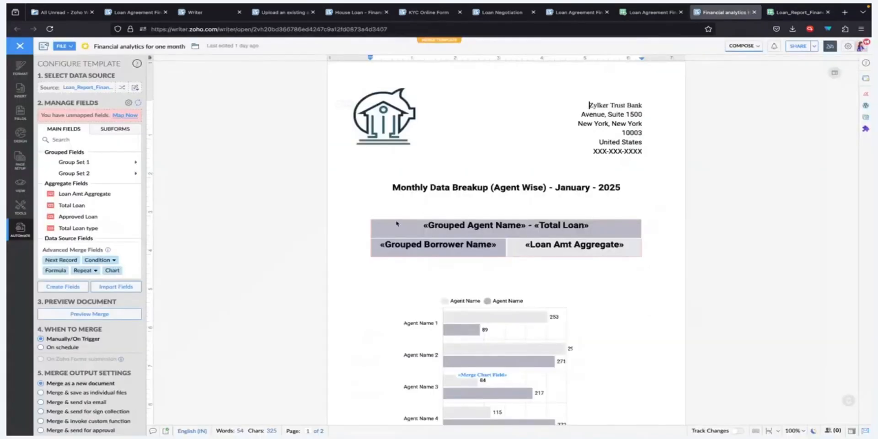
Step: Preview the merged template and highlight Agent A's total of 20000000 in the agent table
{"action": "left_click", "coordinate": [78, 314]}
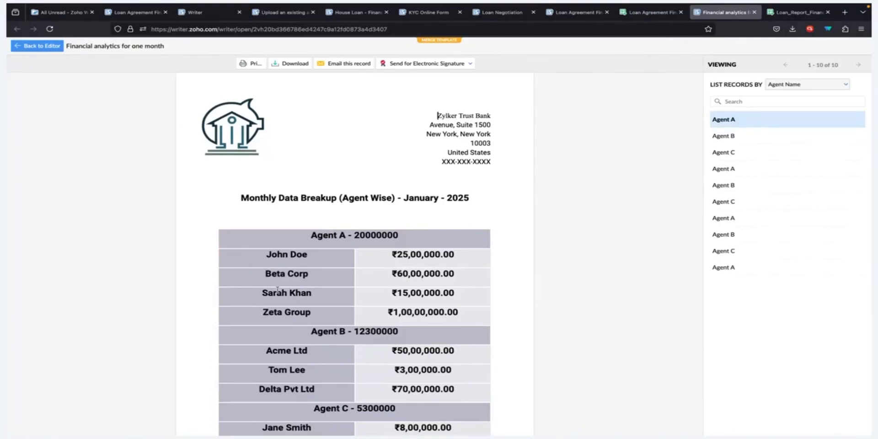
{"action": "scroll", "coordinate": [278, 290], "scroll_direction": "down", "scroll_amount": 1}
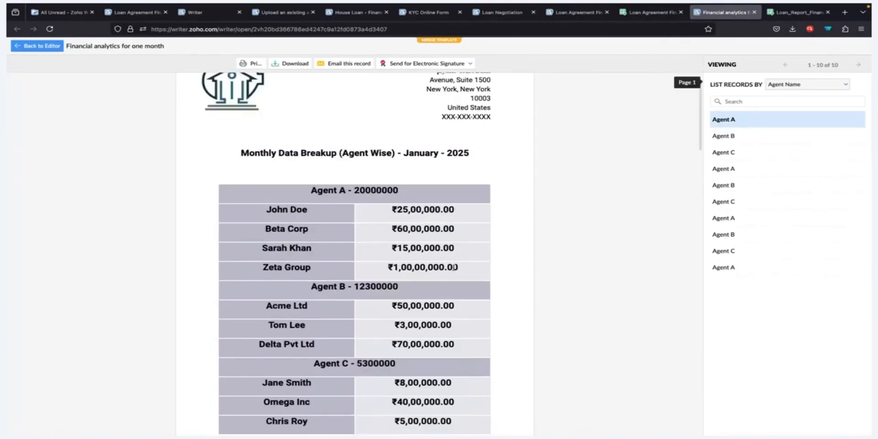
{"action": "left_click", "coordinate": [356, 192]}
{"action": "left_click", "coordinate": [305, 190]}
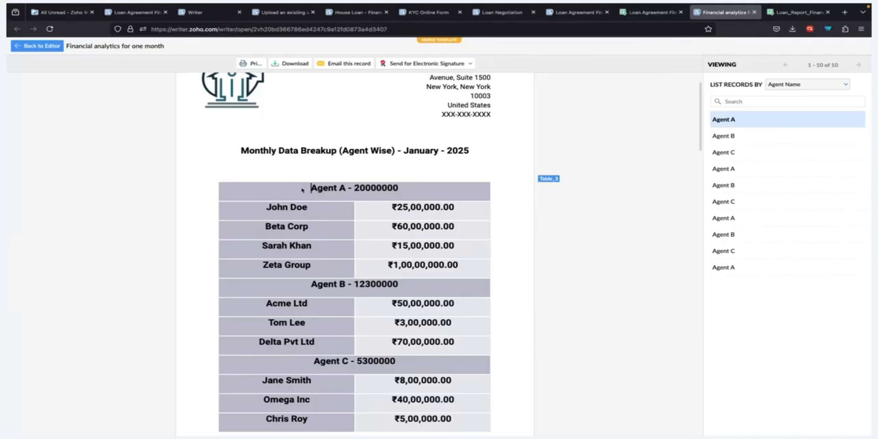
{"action": "double_click", "coordinate": [362, 188]}
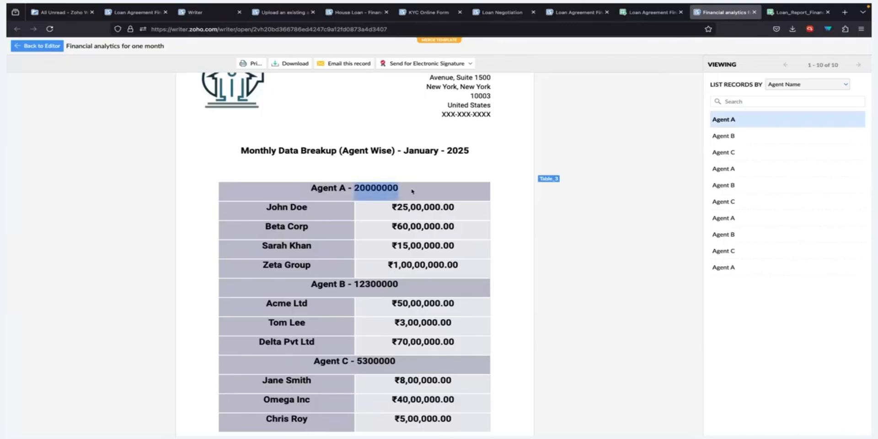
{"action": "left_click", "coordinate": [376, 188]}
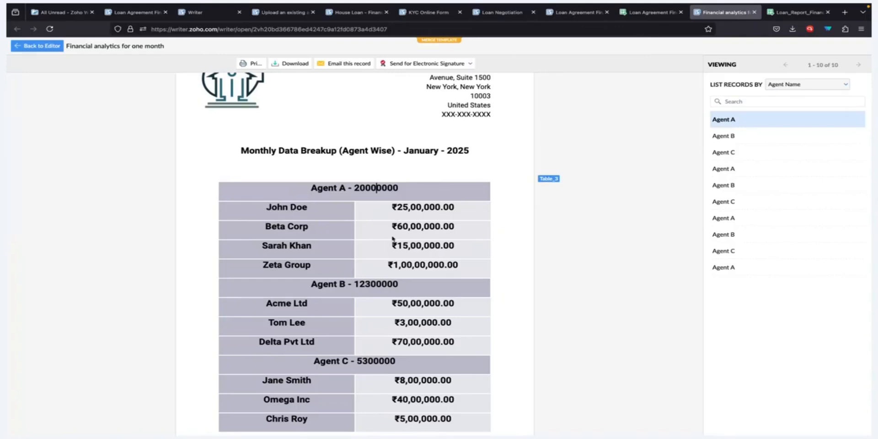
Step: Scroll the preview past the agent bar chart to the Loan Type table (Home Loan ₹25,00,000.00)
{"action": "scroll", "coordinate": [396, 238], "scroll_direction": "down", "scroll_amount": 10}
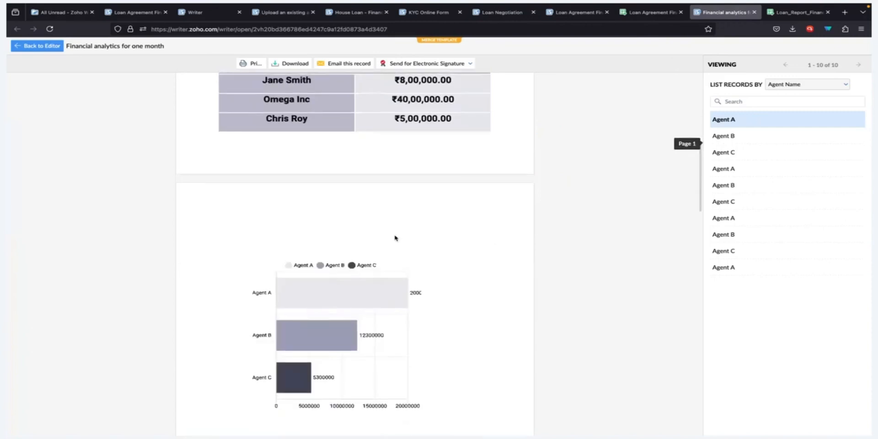
{"action": "scroll", "coordinate": [395, 237], "scroll_direction": "down", "scroll_amount": 1}
{"action": "mouse_move", "coordinate": [352, 179]}
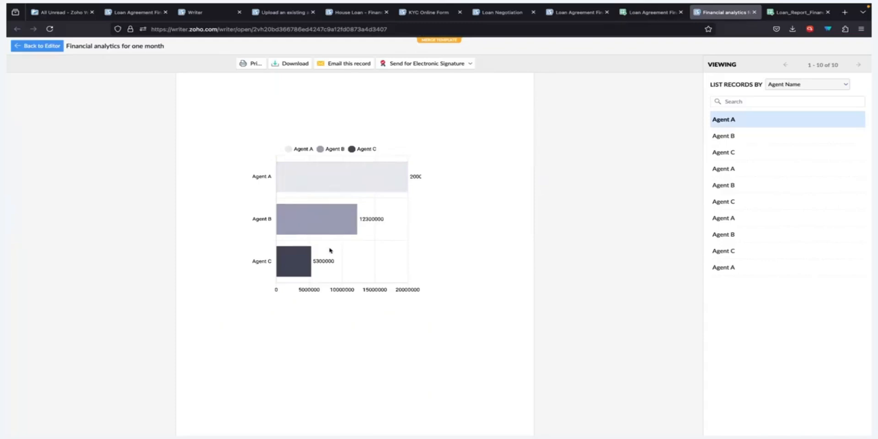
{"action": "scroll", "coordinate": [489, 254], "scroll_direction": "down", "scroll_amount": 10}
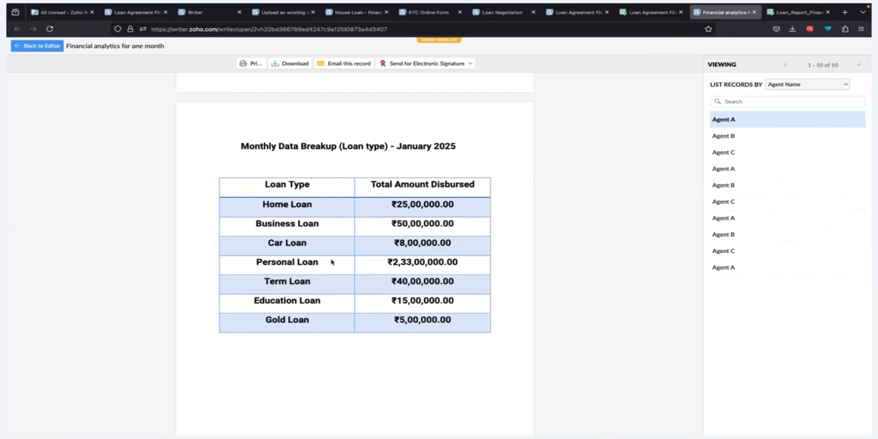
Step: Scroll to the merged loan-type column chart on page 3, then go back to the editor
{"action": "scroll", "coordinate": [338, 261], "scroll_direction": "down", "scroll_amount": 8}
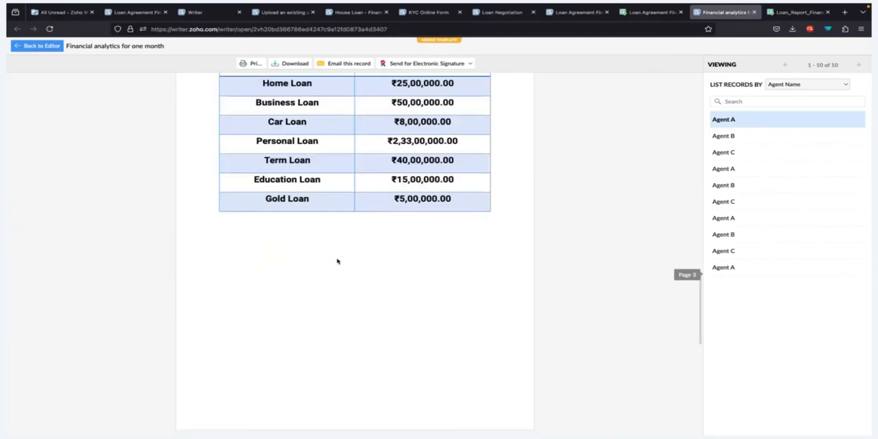
{"action": "scroll", "coordinate": [337, 261], "scroll_direction": "down", "scroll_amount": 3}
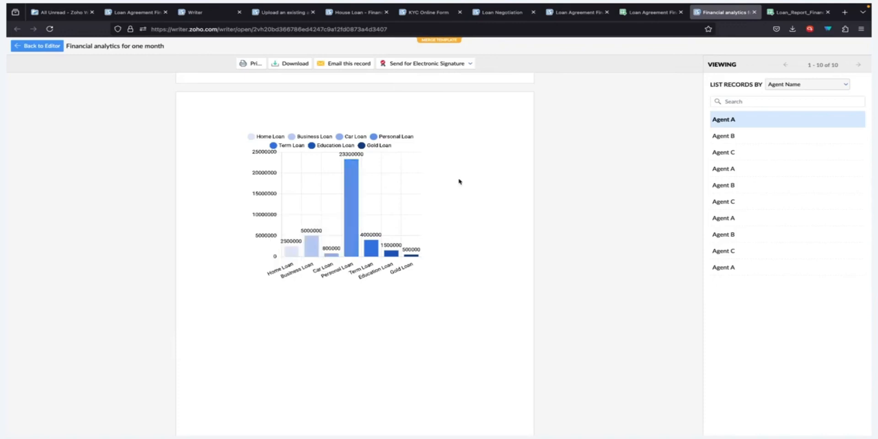
{"action": "left_click", "coordinate": [46, 46]}
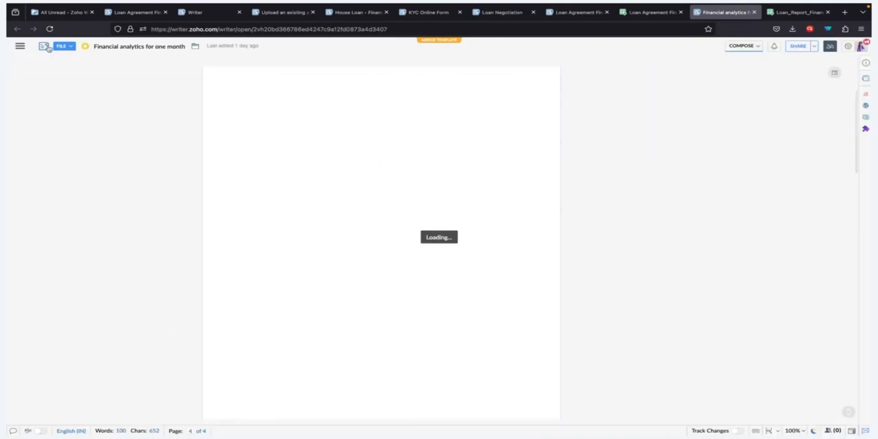